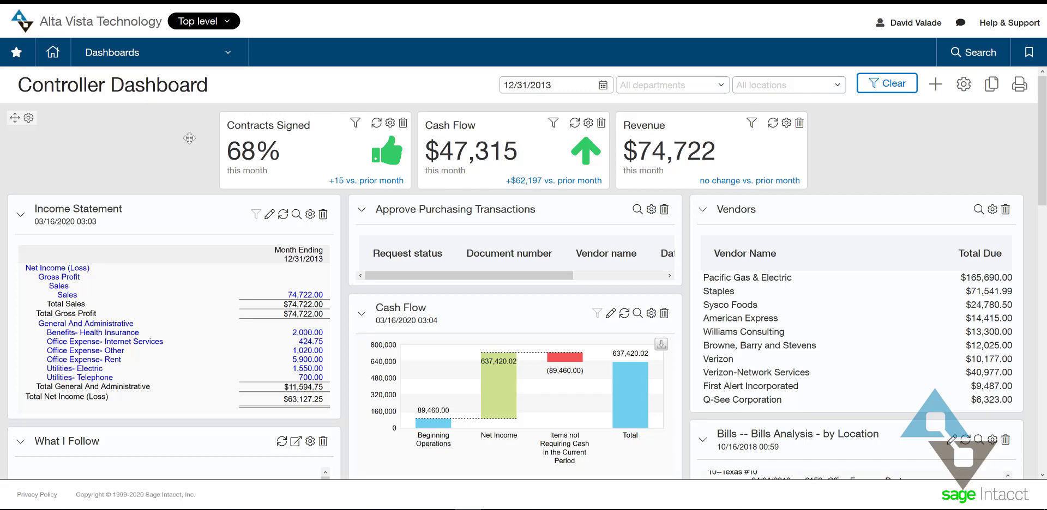
Move the Contracts Signed tile to the right of Cash Flow and show the Dashboards list
mouse_move(372, 338)
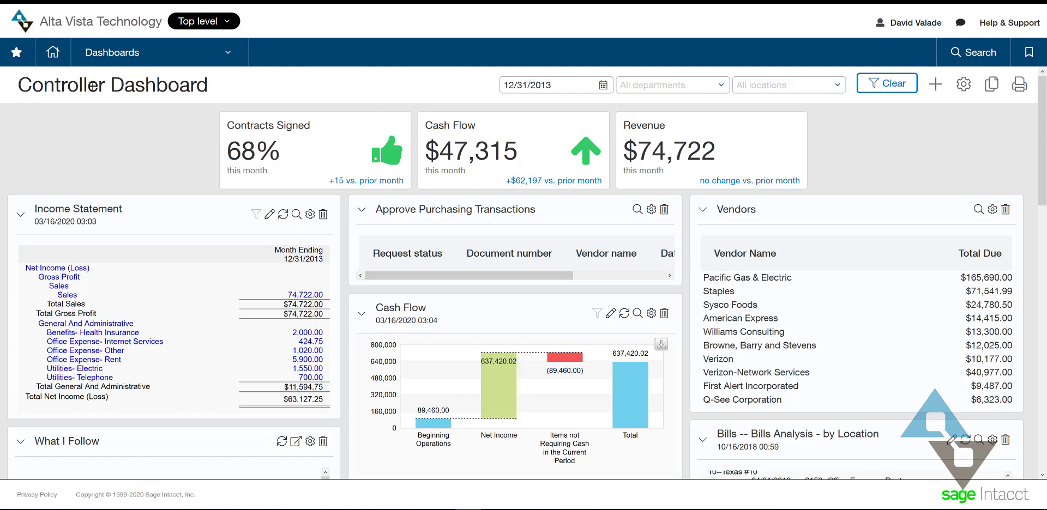
scroll(303, 219, "down", 1)
scroll(304, 219, "down", 2)
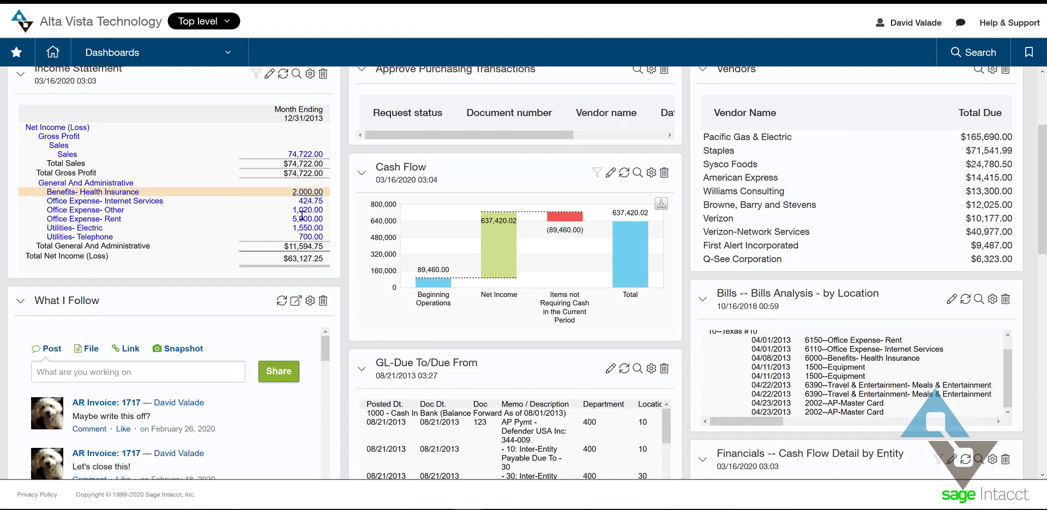
scroll(300, 216, "up", 3)
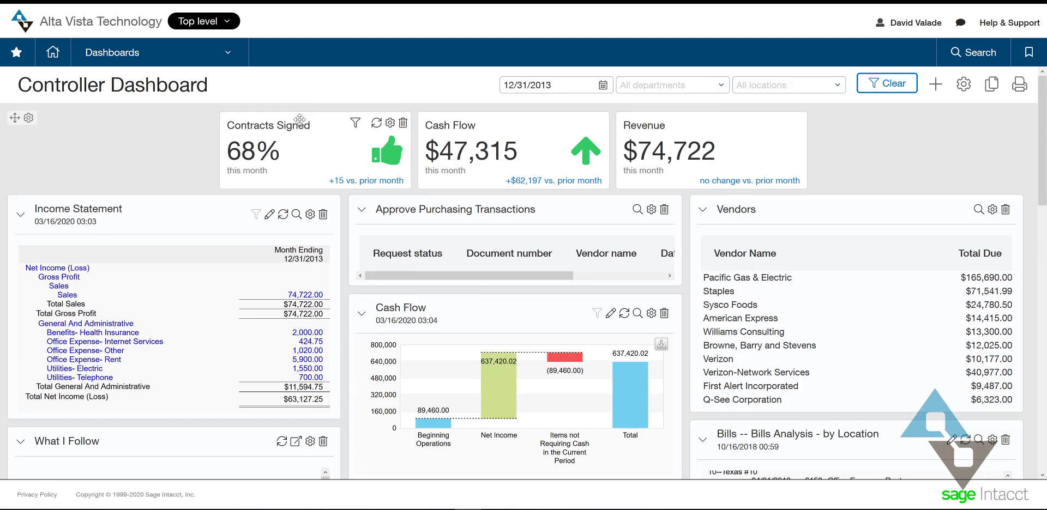
left_click_drag(301, 120, 515, 116)
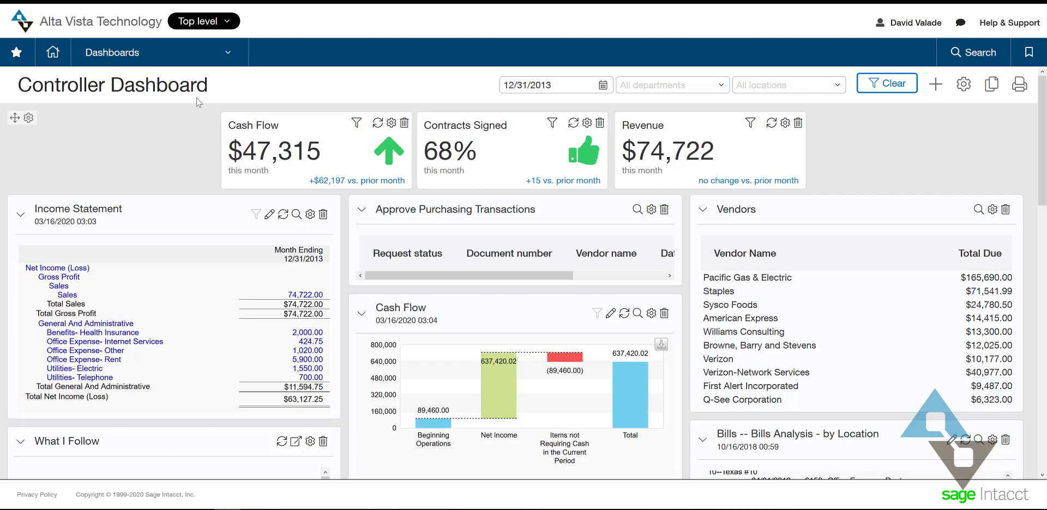
left_click(217, 58)
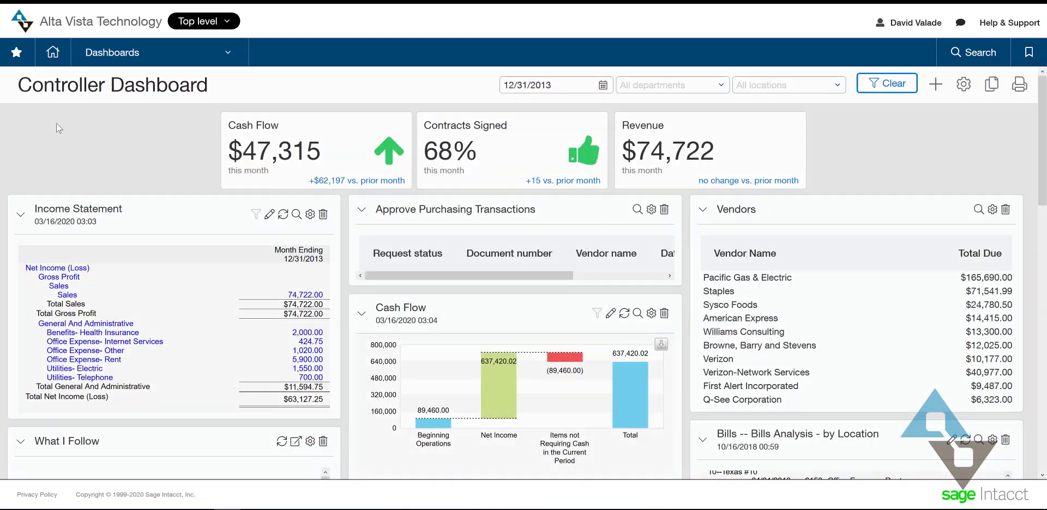
Close the Dashboards menu to return to the 12/31/2013 Controller Dashboard
mouse_move(58, 128)
left_click(221, 31)
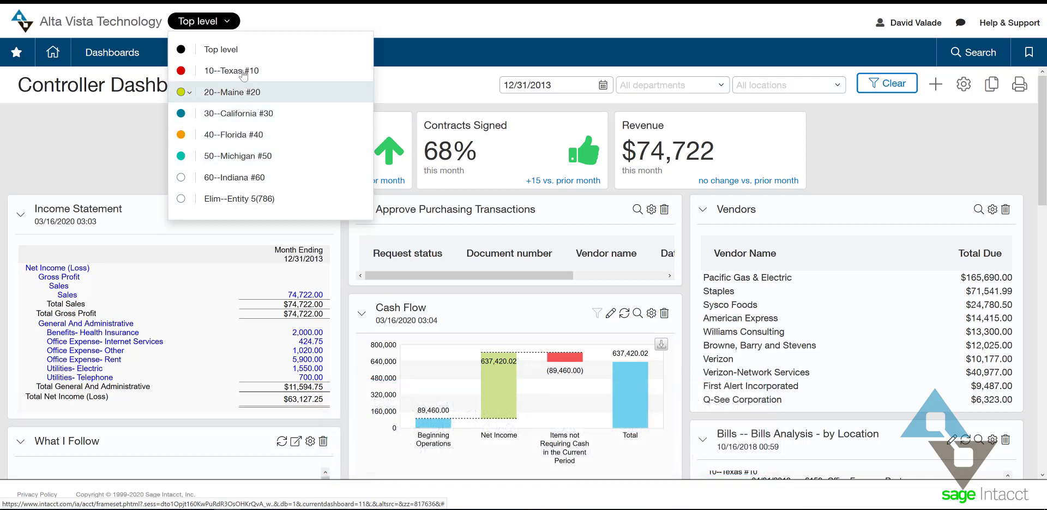
left_click(331, 22)
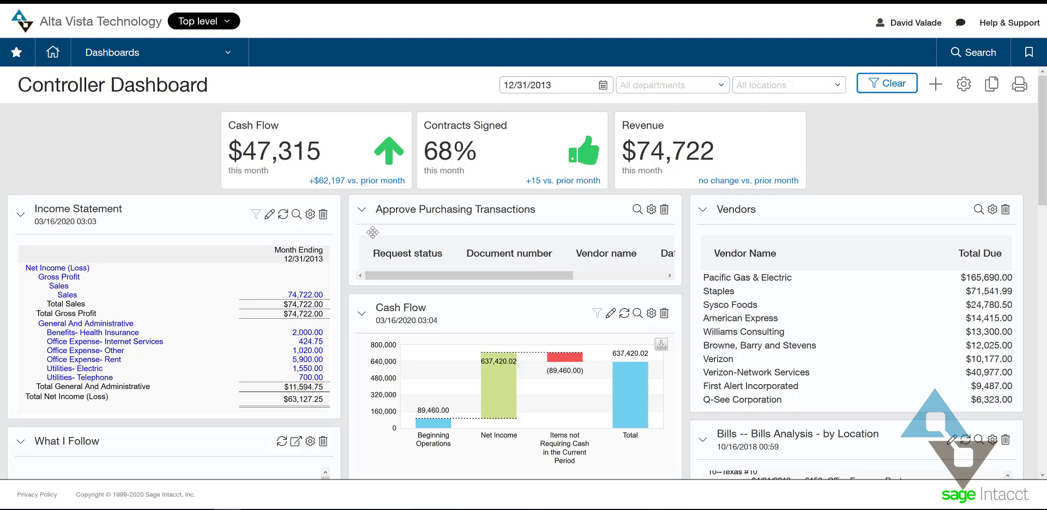
left_click(204, 21)
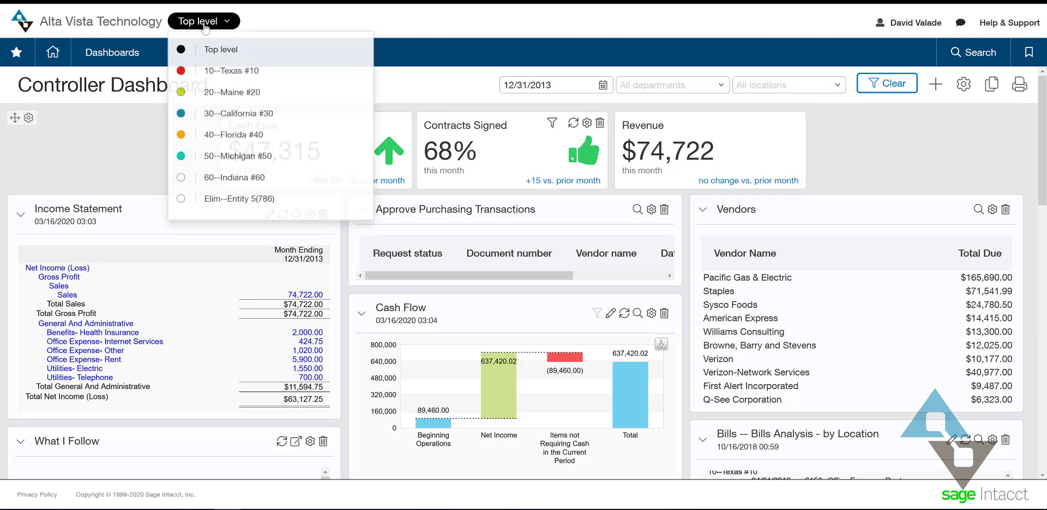
left_click(248, 74)
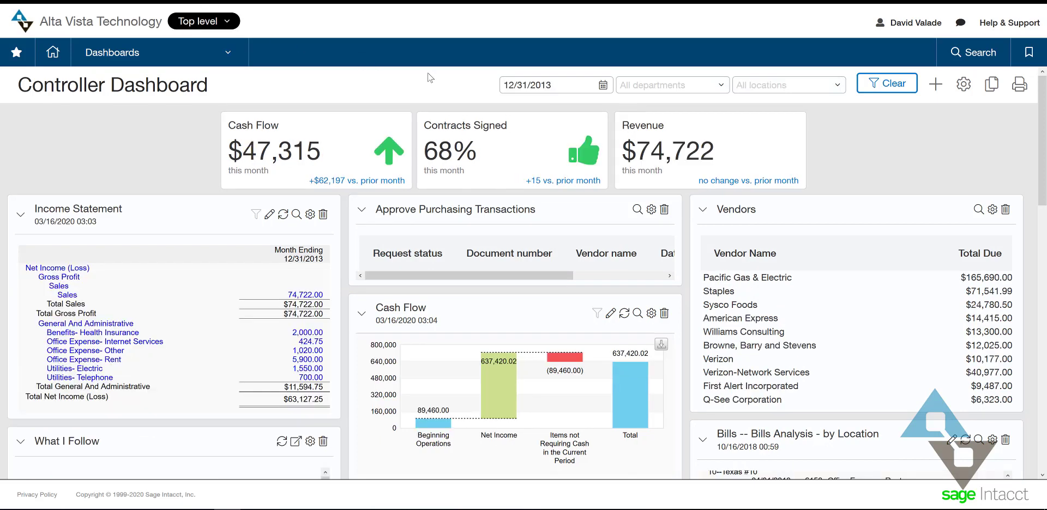
left_click(837, 87)
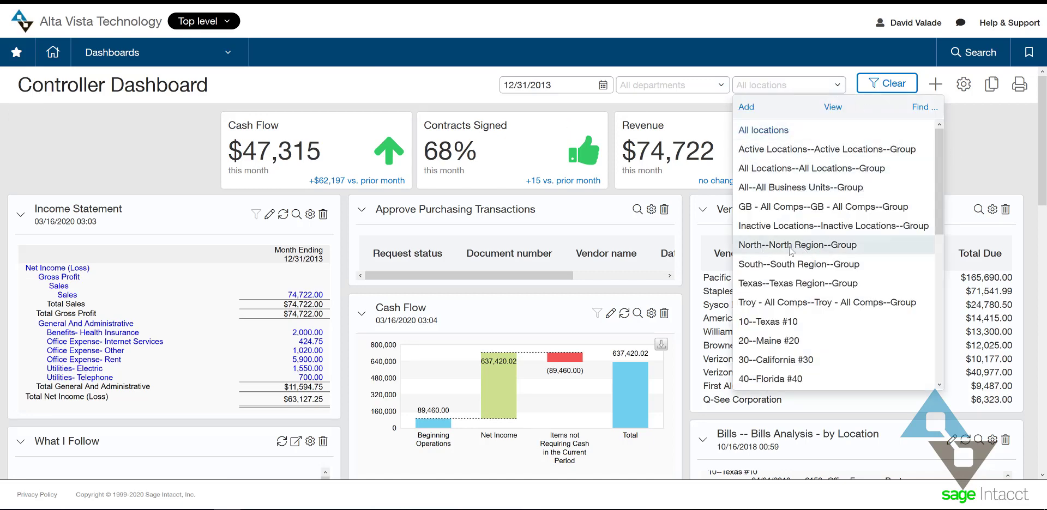
left_click(722, 85)
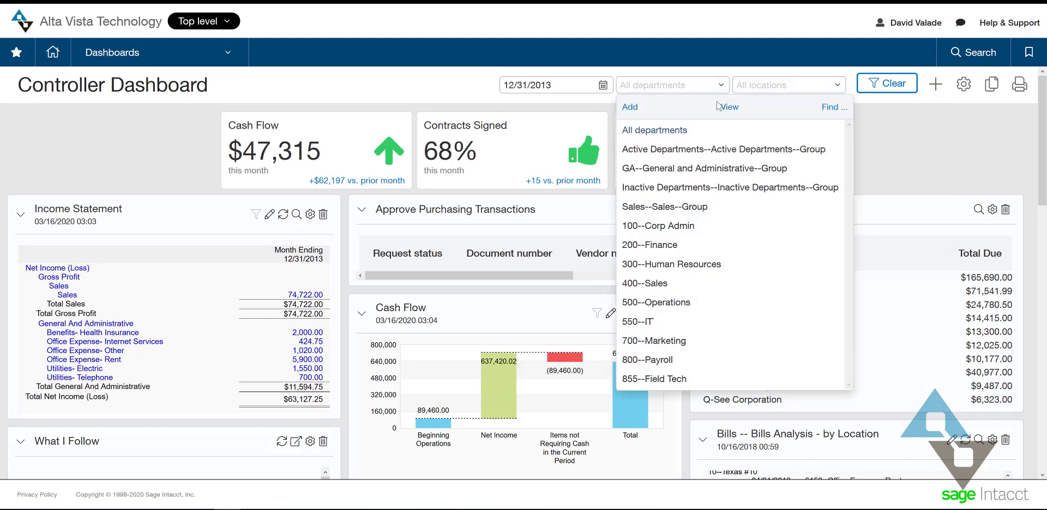
left_click(952, 150)
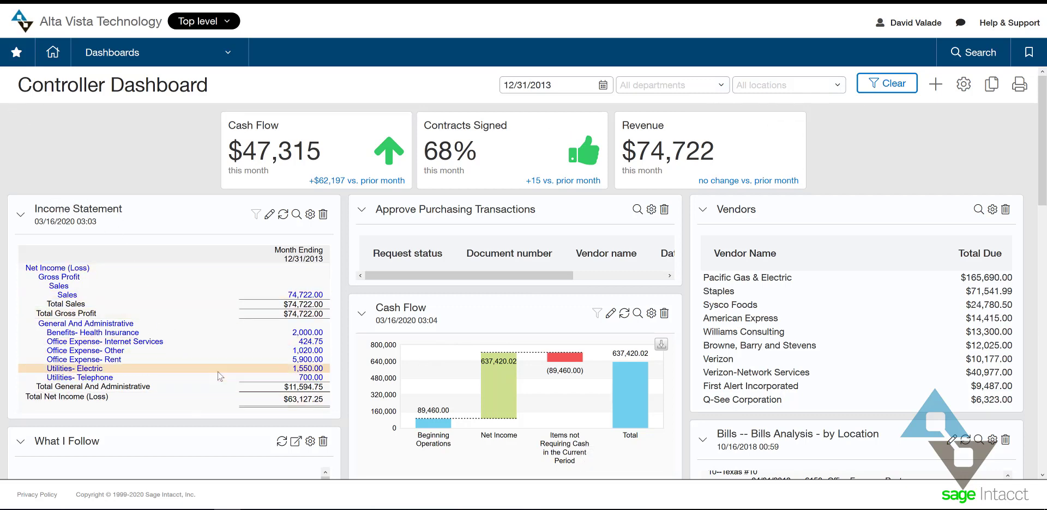
Drill from Income Statement Sales 74,722.00 to the 12/05/2013 Premiere Event Services invoice
left_click(297, 219)
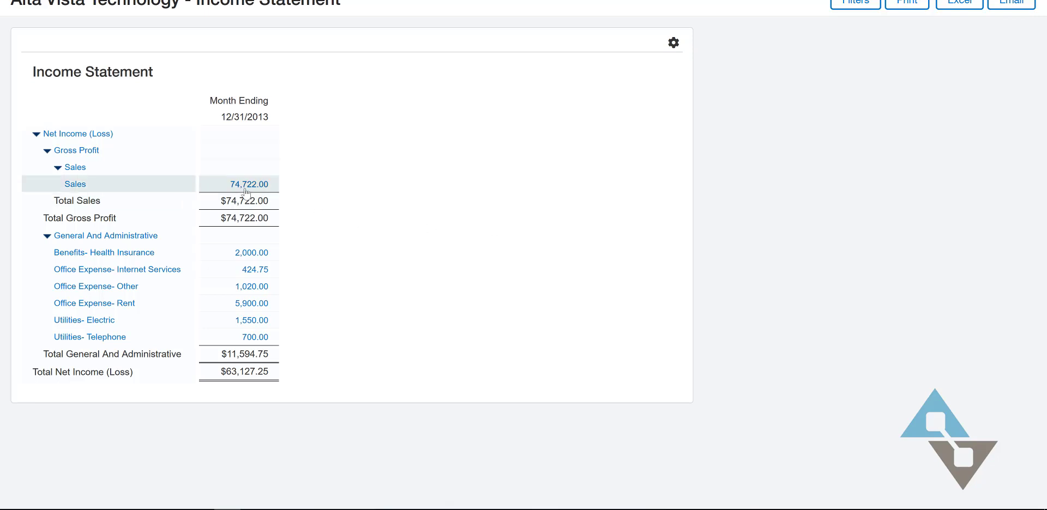
left_click(265, 188)
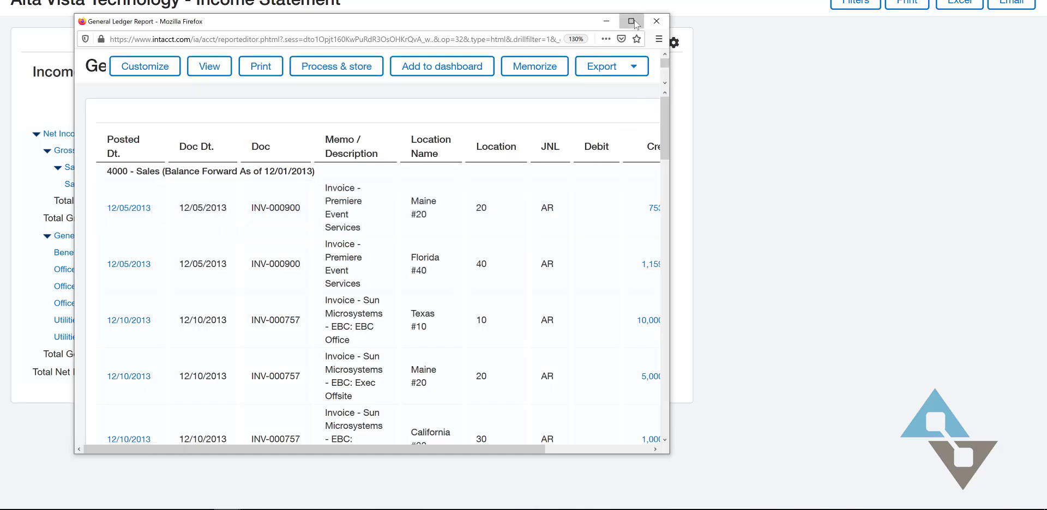
left_click(630, 20)
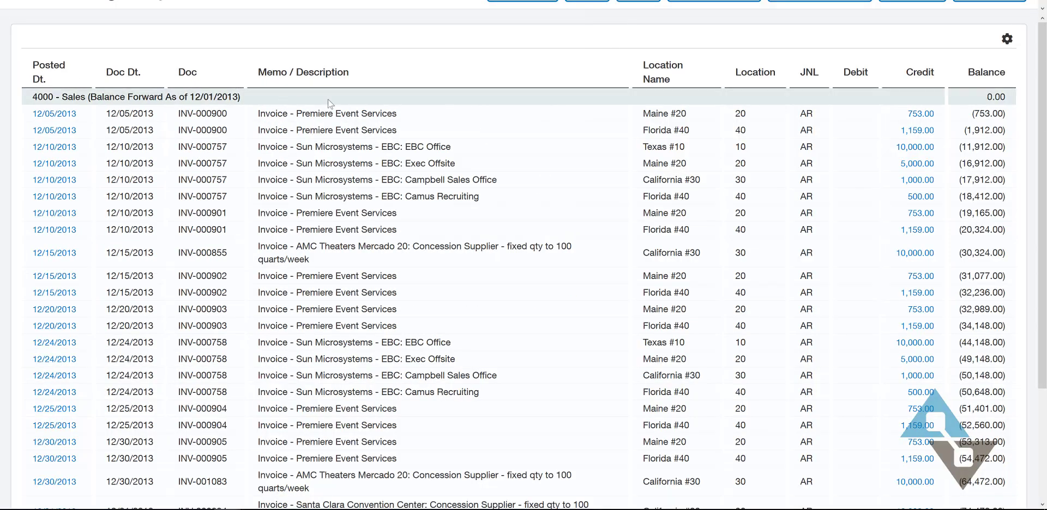
scroll(779, 341, "down", 3)
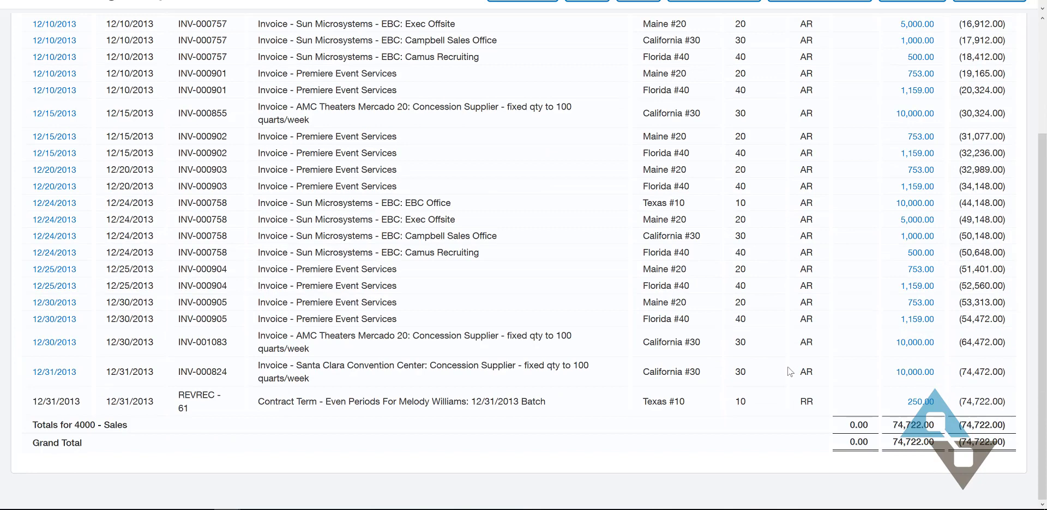
scroll(881, 428, "up", 3)
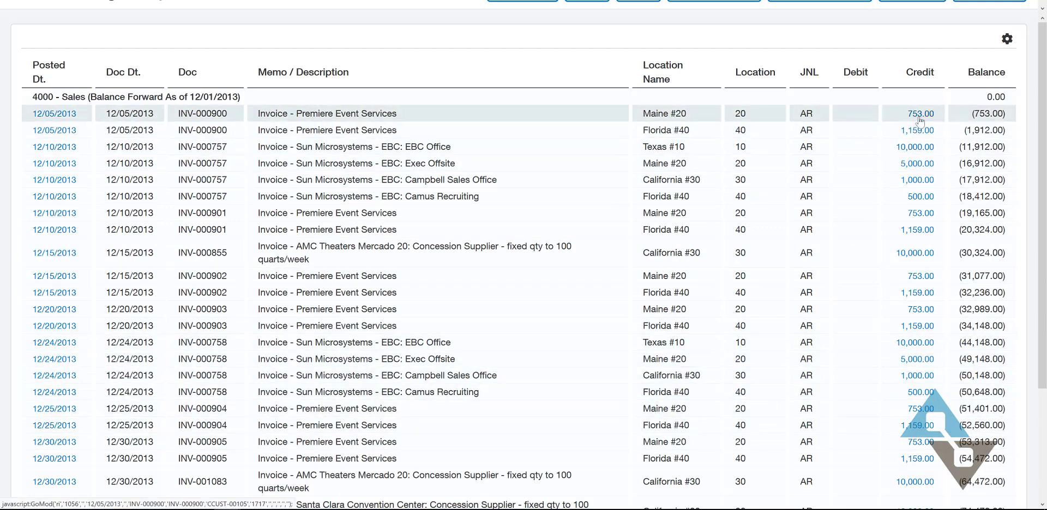
left_click(866, 186)
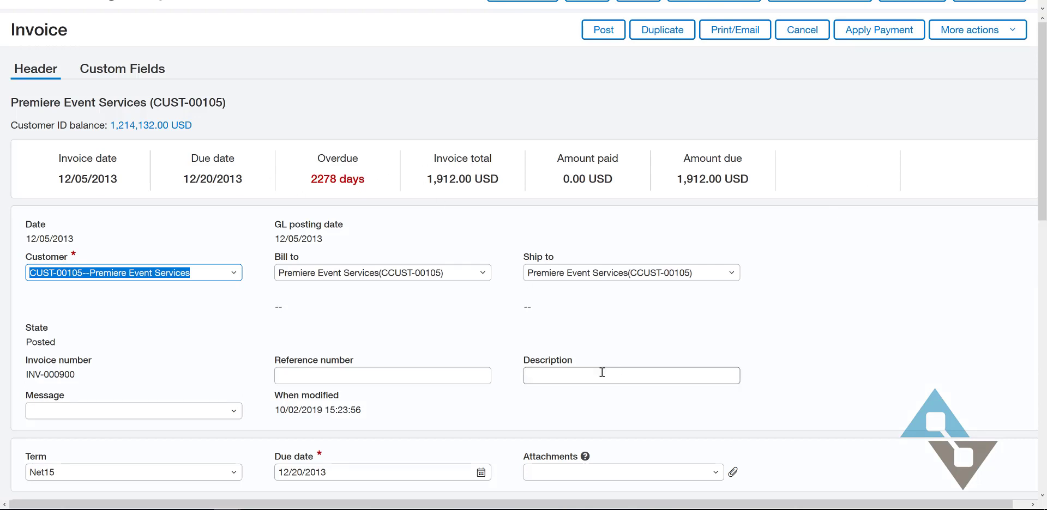
Review the 1,912.00 invoice's Maine #20 and Florida #40 entries, then reach its comments area
scroll(602, 378, "down", 1)
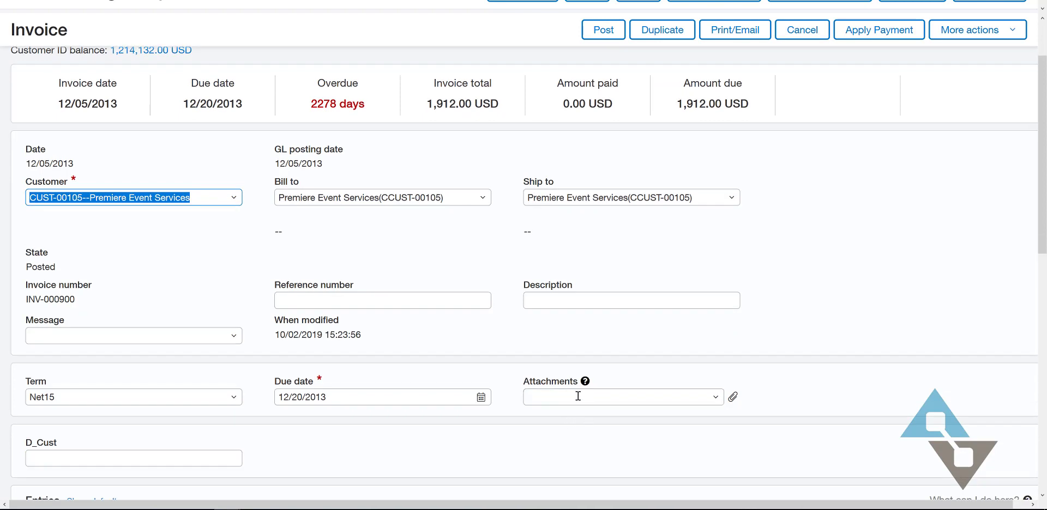
scroll(597, 399, "down", 2)
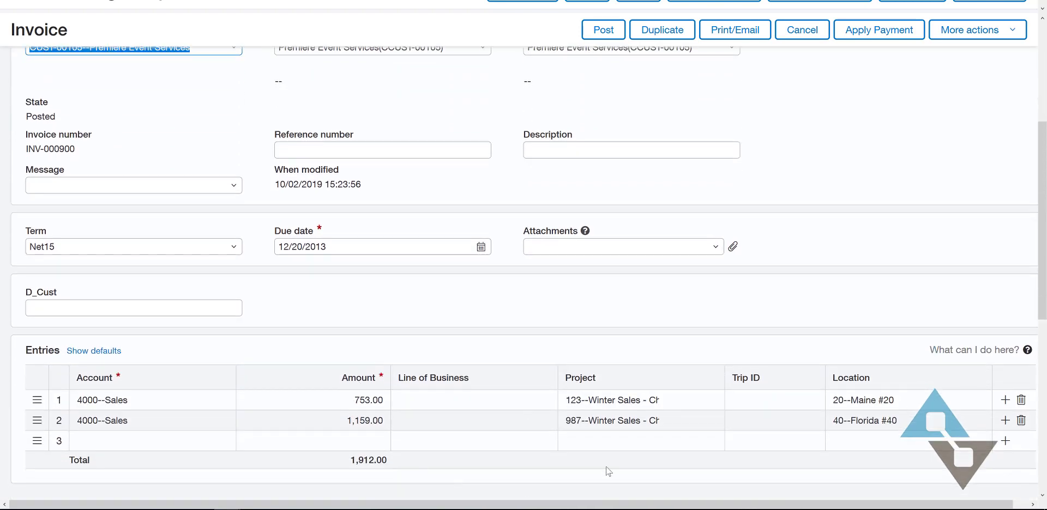
scroll(607, 469, "down", 1)
scroll(607, 470, "up", 1)
scroll(607, 466, "up", 3)
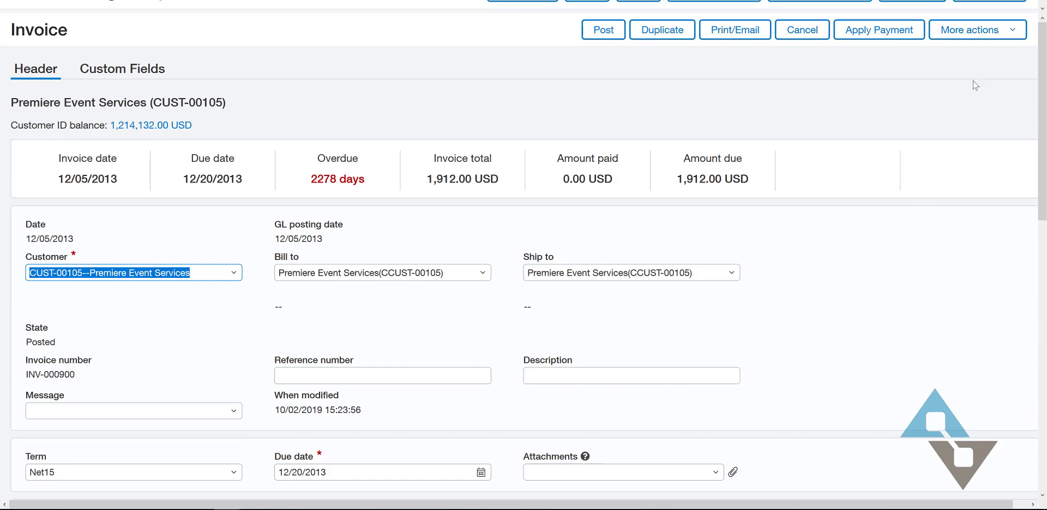
left_click(989, 38)
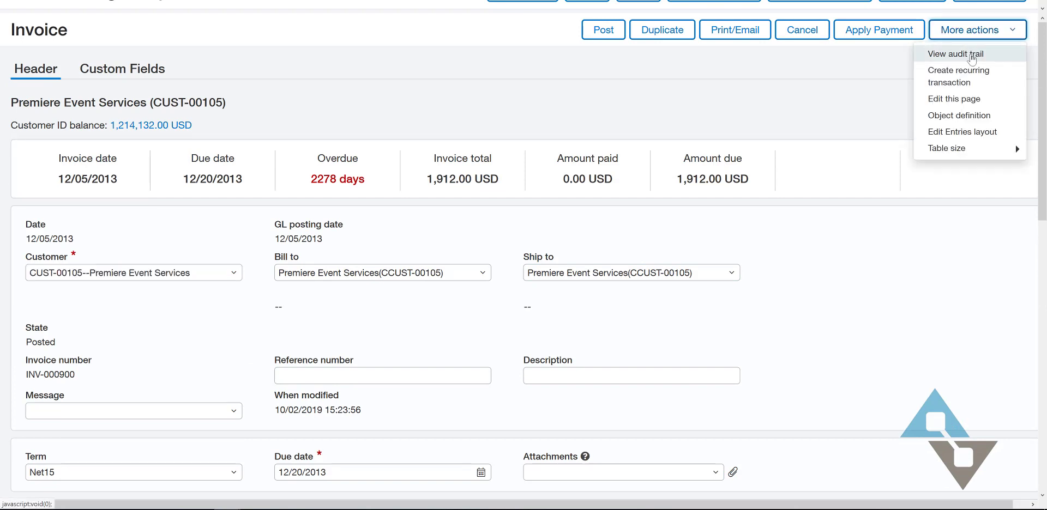
left_click(735, 37)
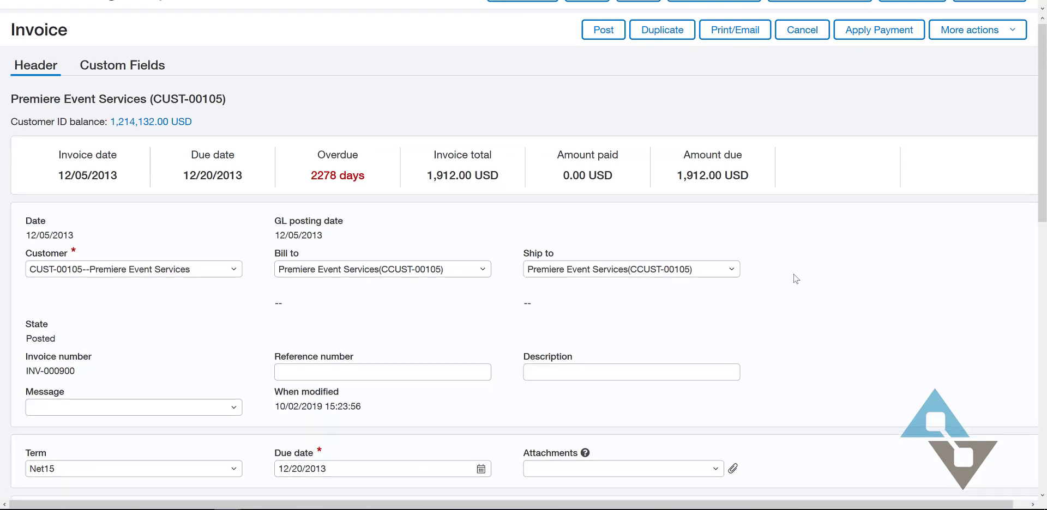
scroll(793, 268, "down", 2)
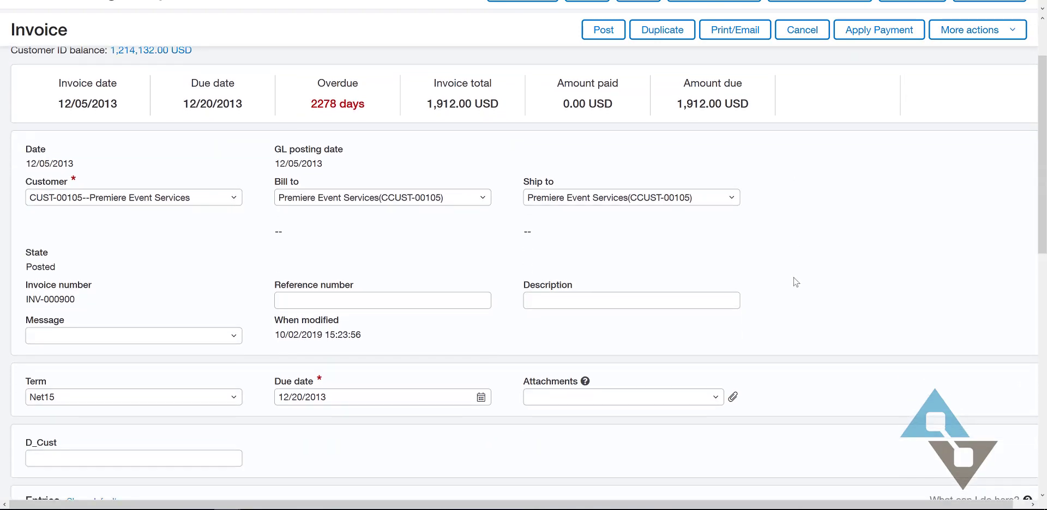
scroll(795, 282, "down", 6)
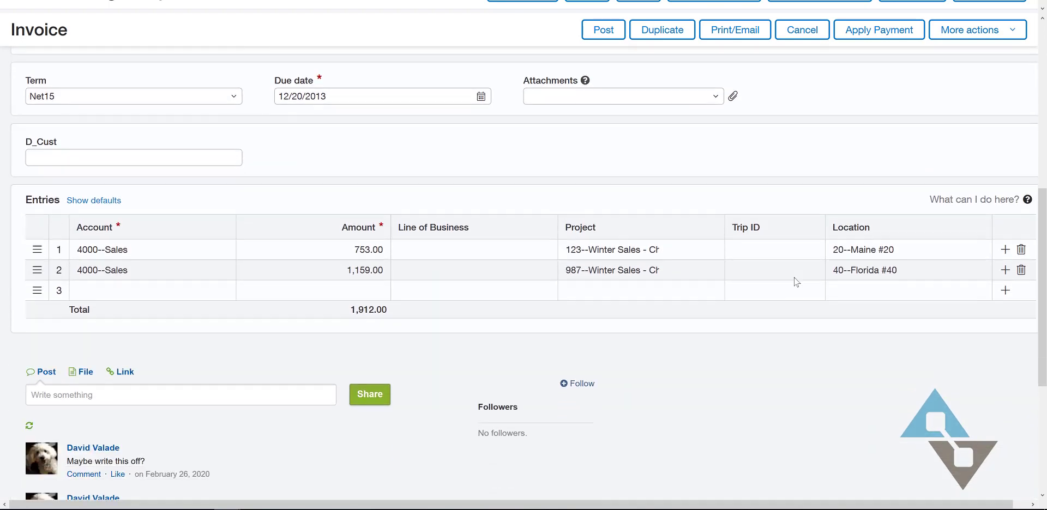
scroll(795, 282, "down", 3)
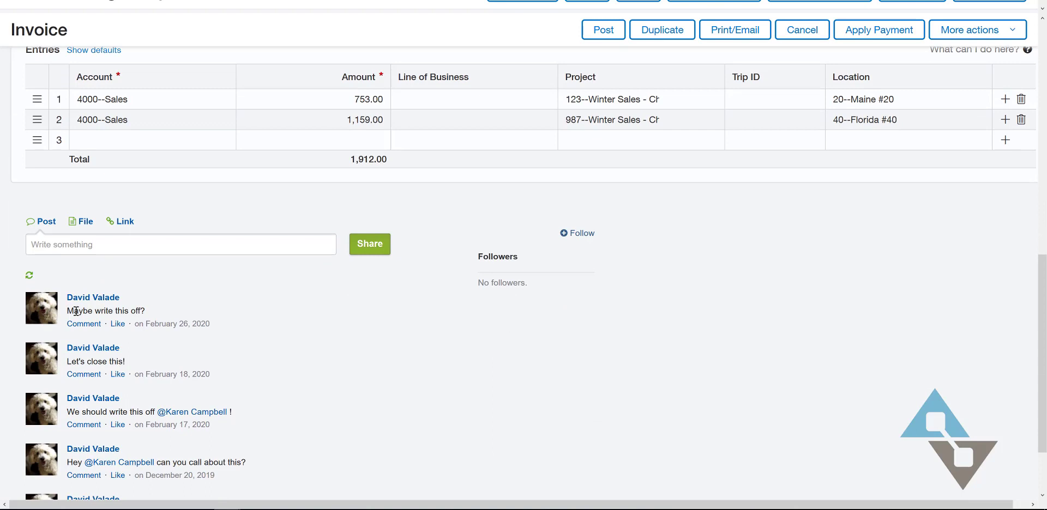
Write a 'Hey @' comment mentioning the suggested colleague and asking 'what is this?', then share it
left_click(130, 239)
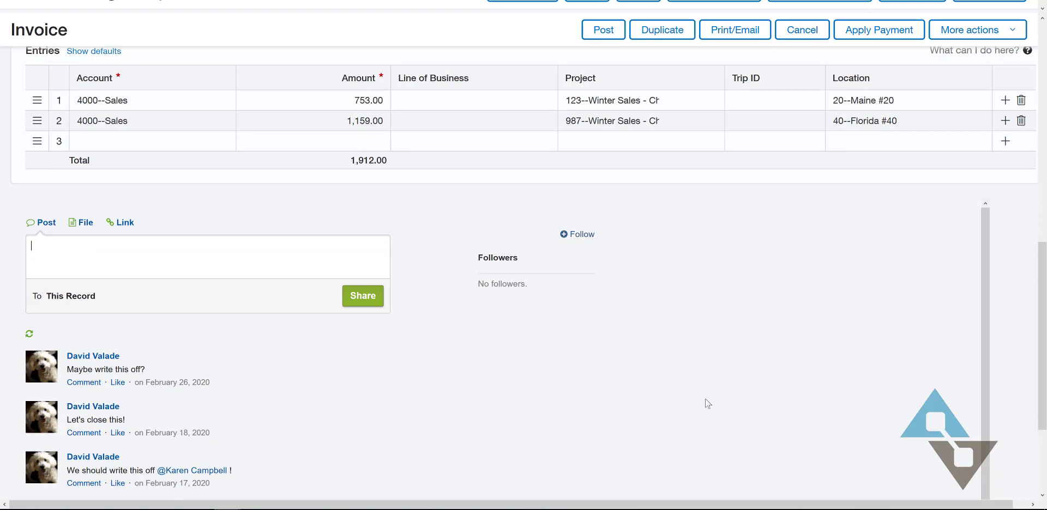
type("Hey @ka")
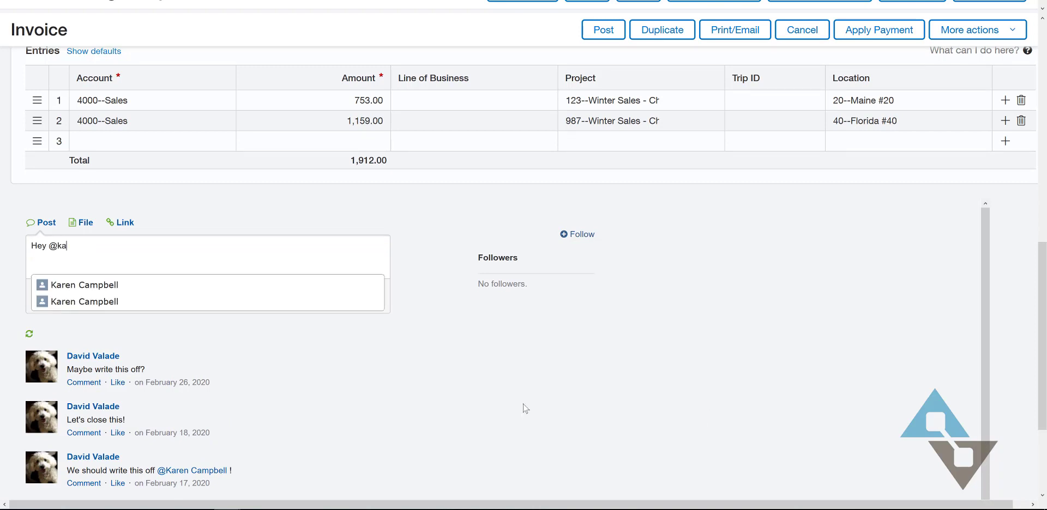
left_click(525, 409)
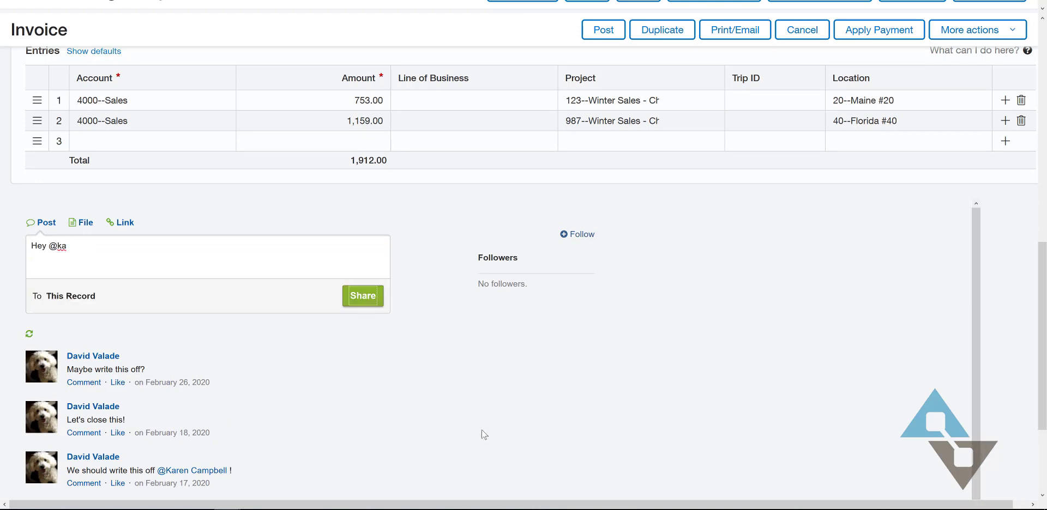
left_click(123, 241)
key("BackSpace")
key("BackSpace")
type("ka")
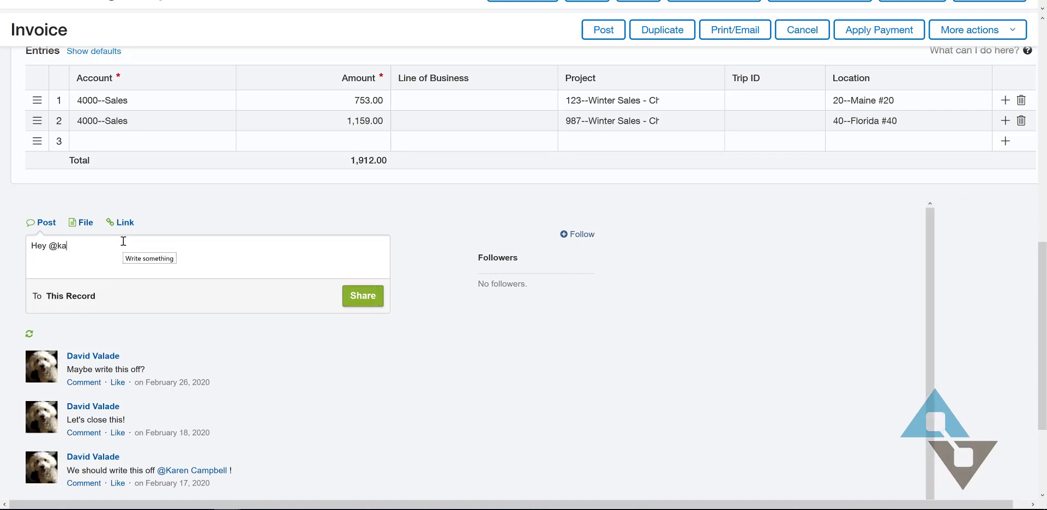
type("re")
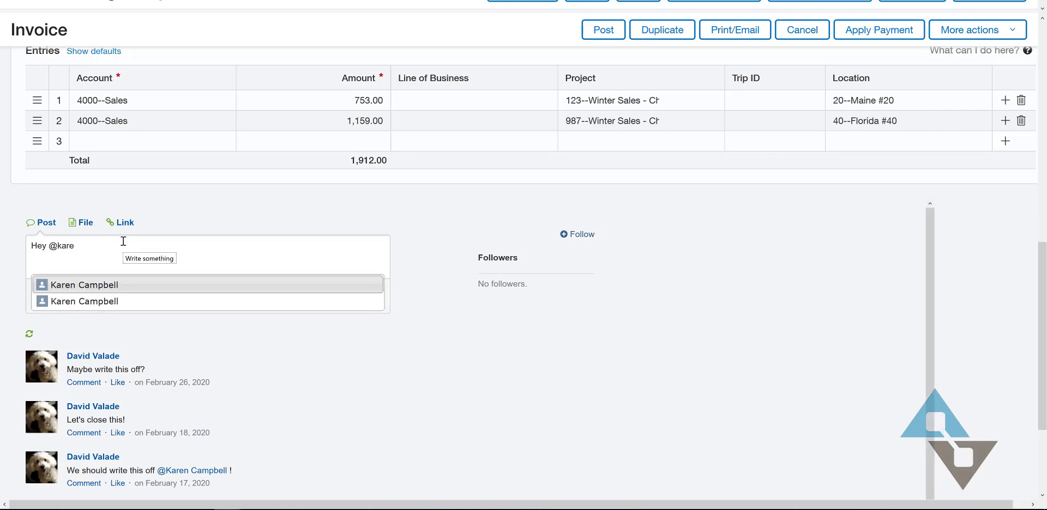
key("Return")
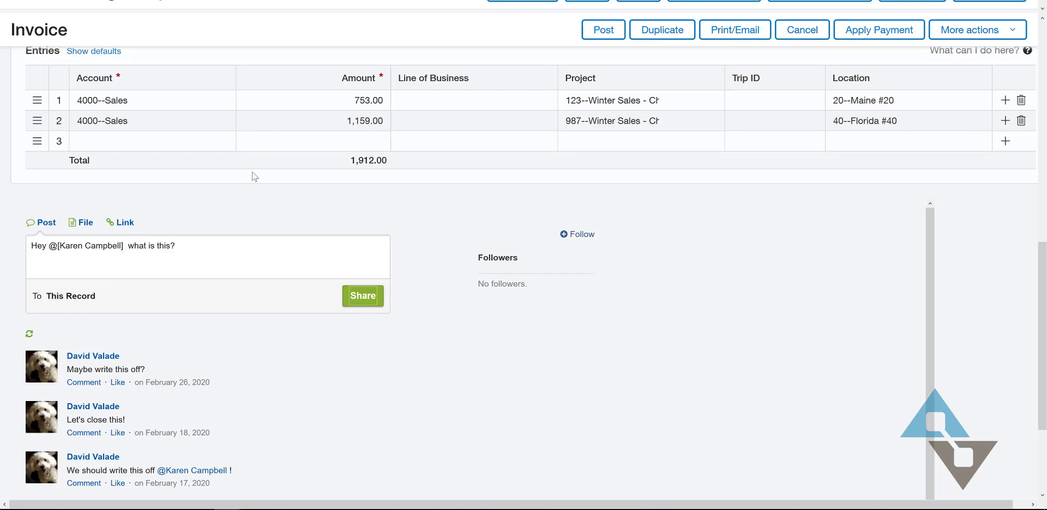
left_click(373, 299)
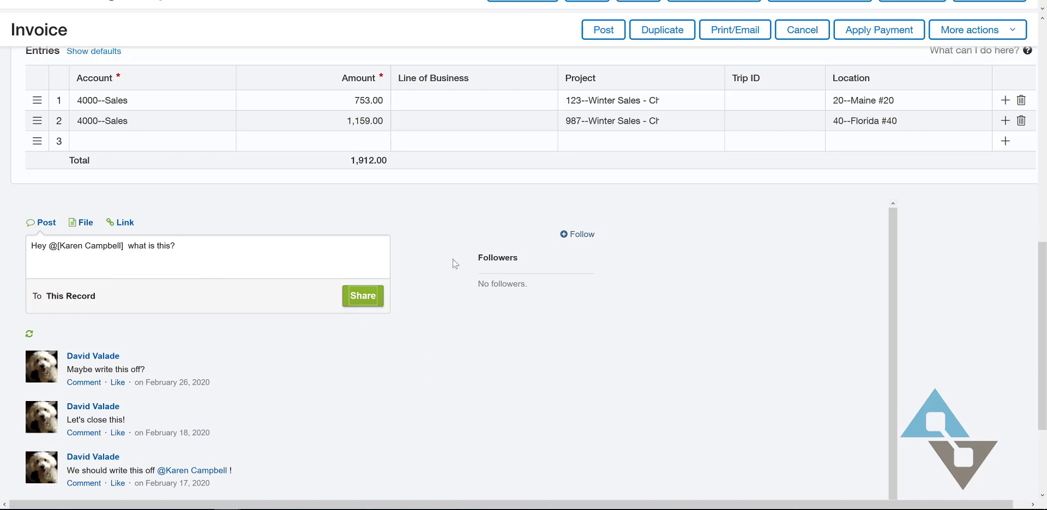
Cancel out of the invoice and scroll the dashboard to the AR Cashflow and Revenue by Entity panels
left_click(796, 37)
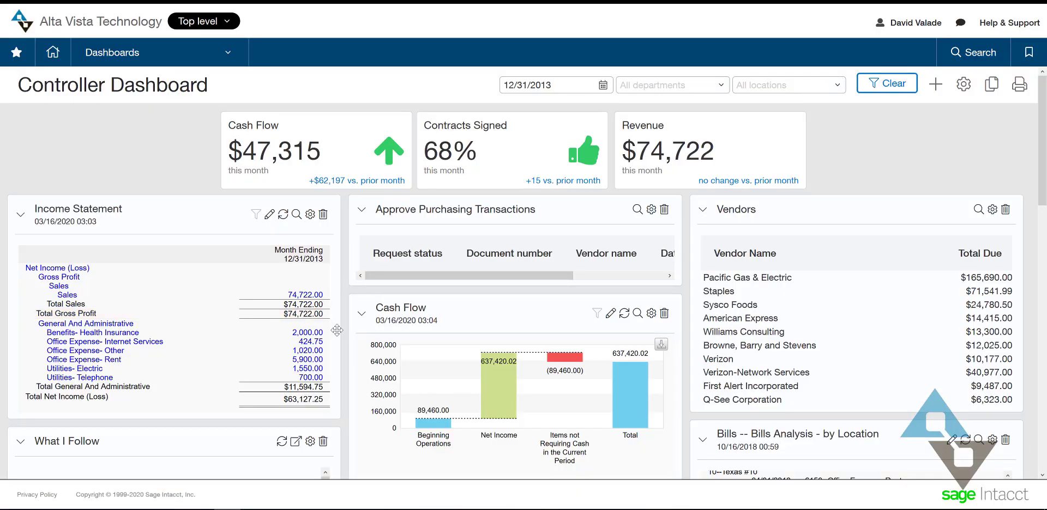
scroll(346, 342, "down", 5)
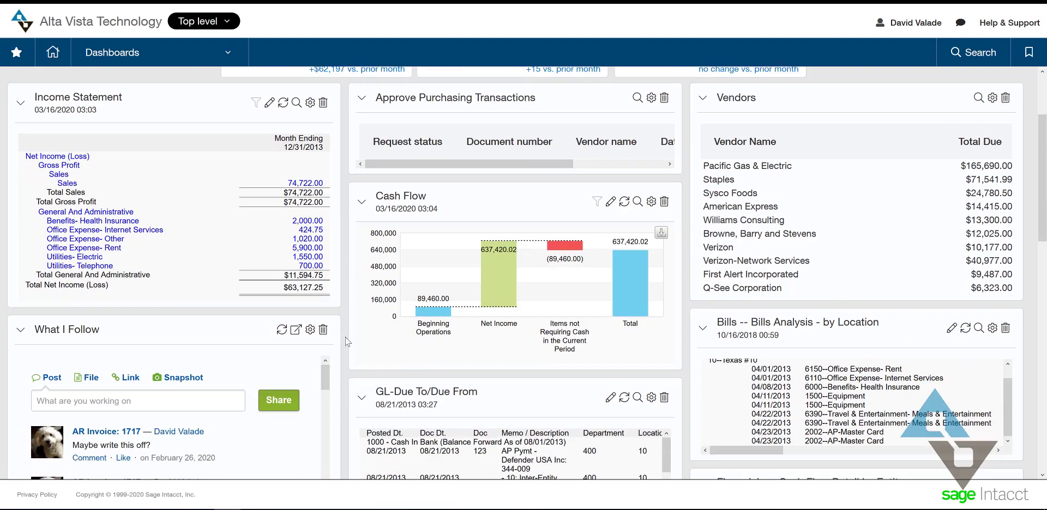
scroll(345, 340, "down", 10)
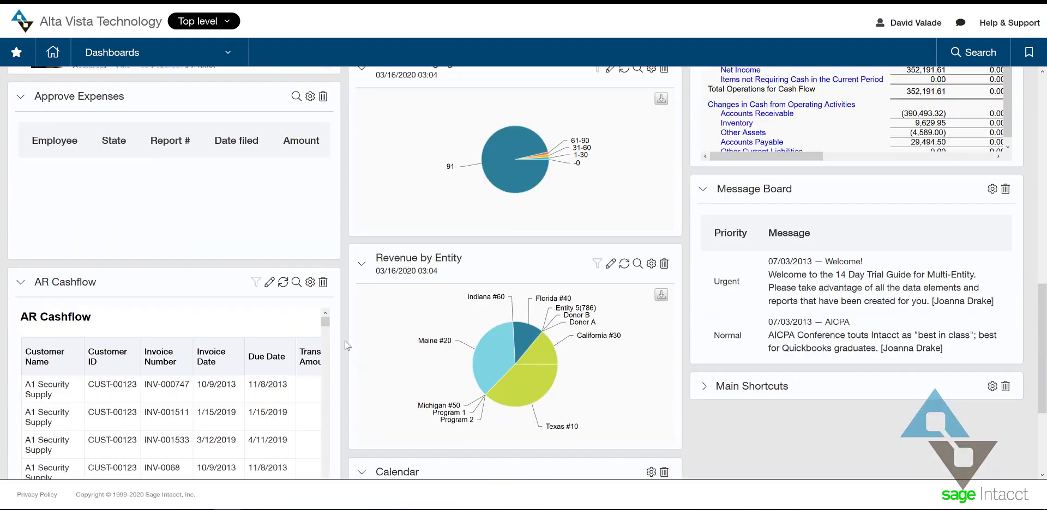